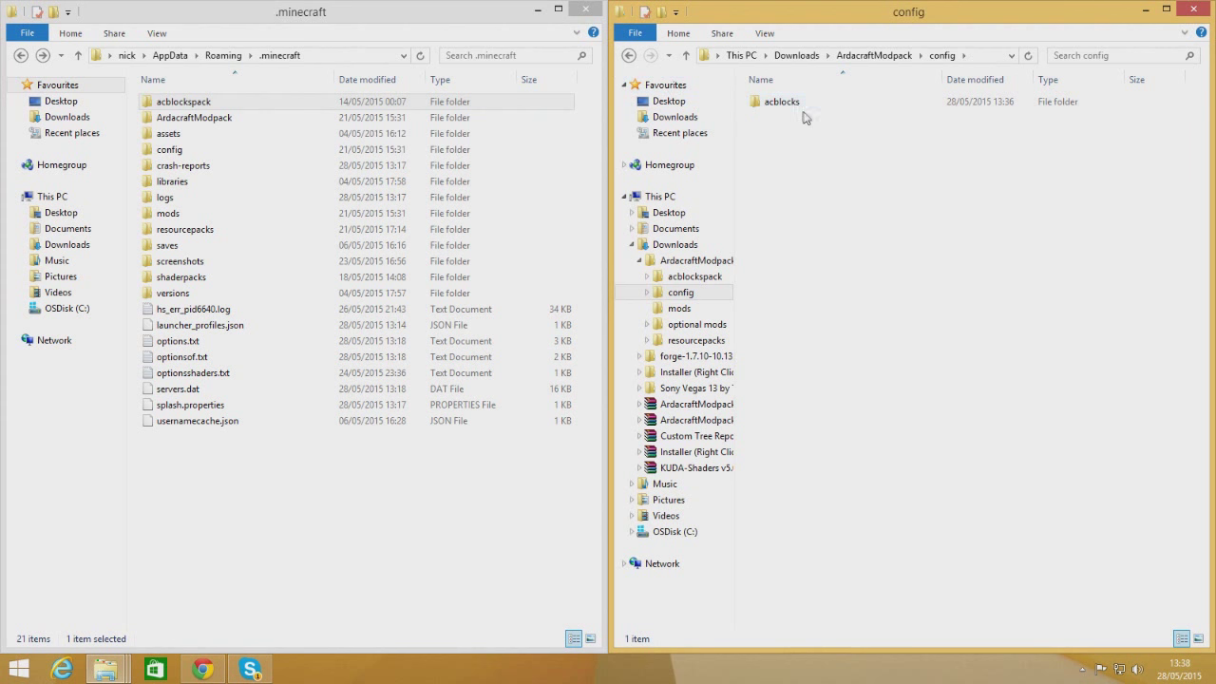
Compare the config folder of ArdacraftModpack with the config folder inside .minecraft
left_click(628, 55)
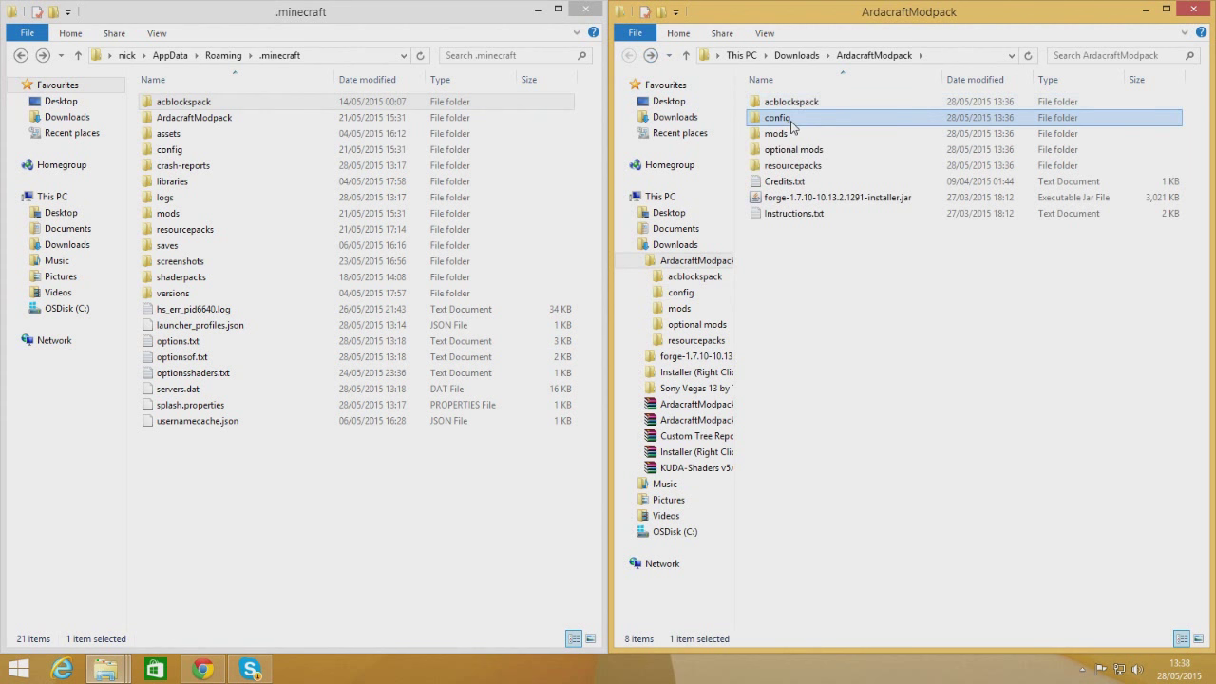
left_click(185, 152)
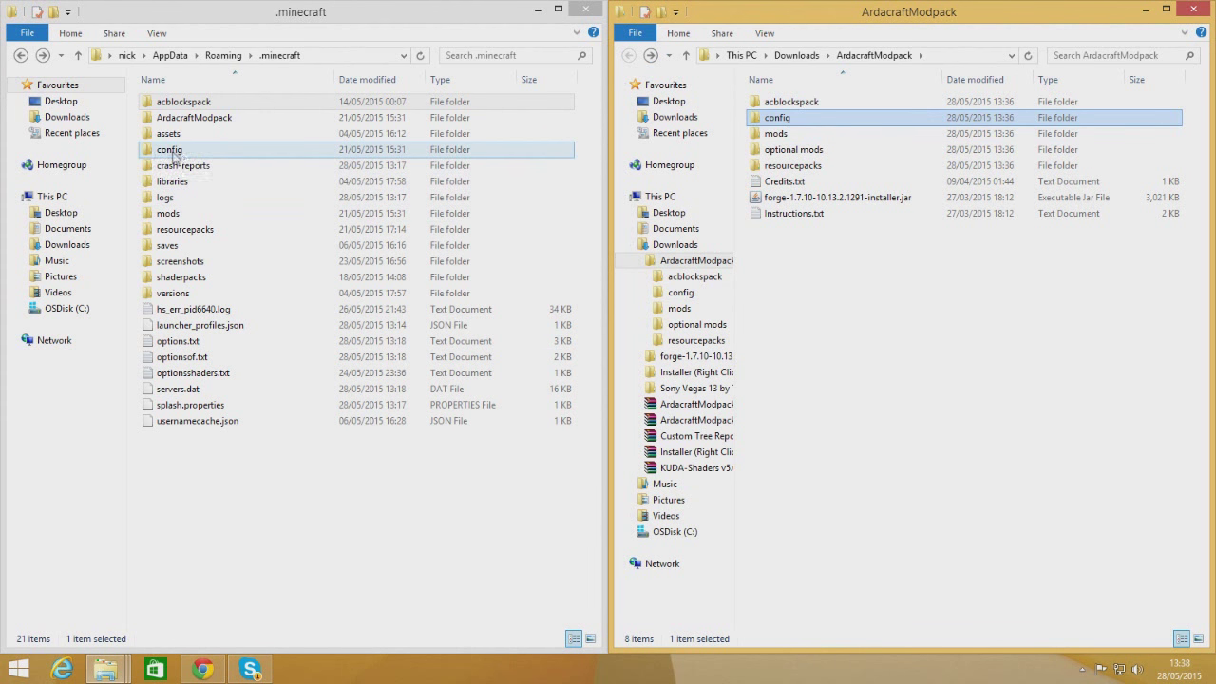
double_click(178, 152)
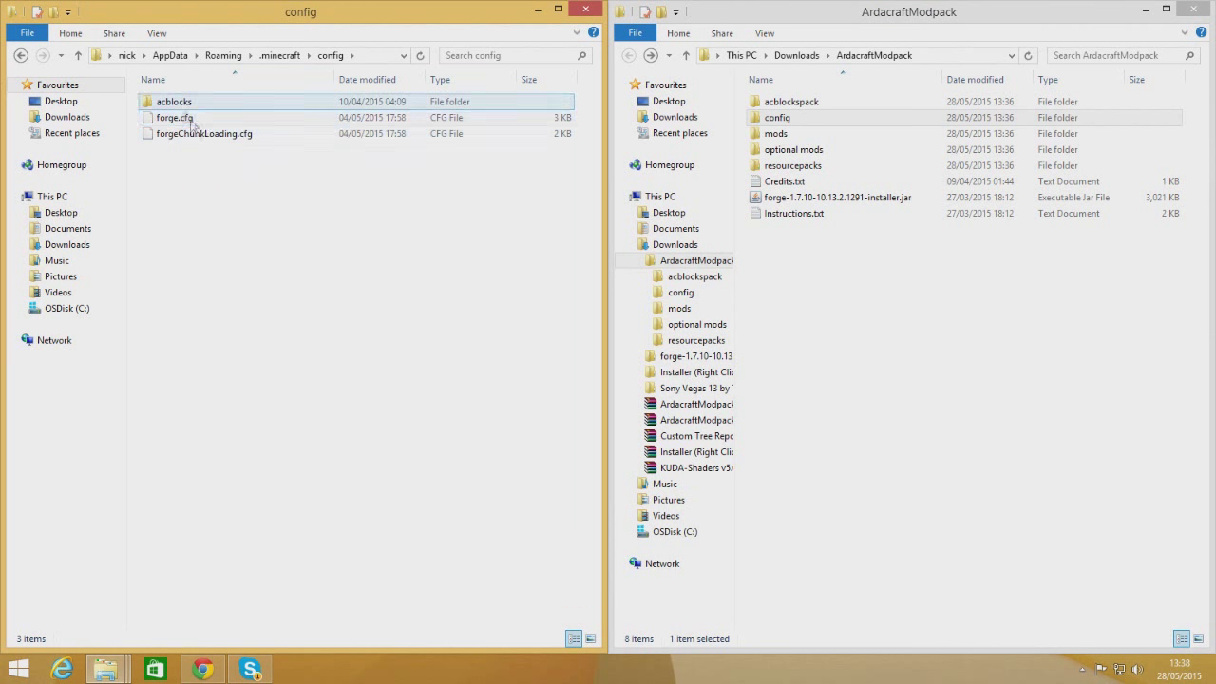
left_click(21, 55)
Move BetterFoliage-1.0.3.jar from the modpack's mods folder into the .minecraft mods folder and check that folder's contents
left_click(777, 136)
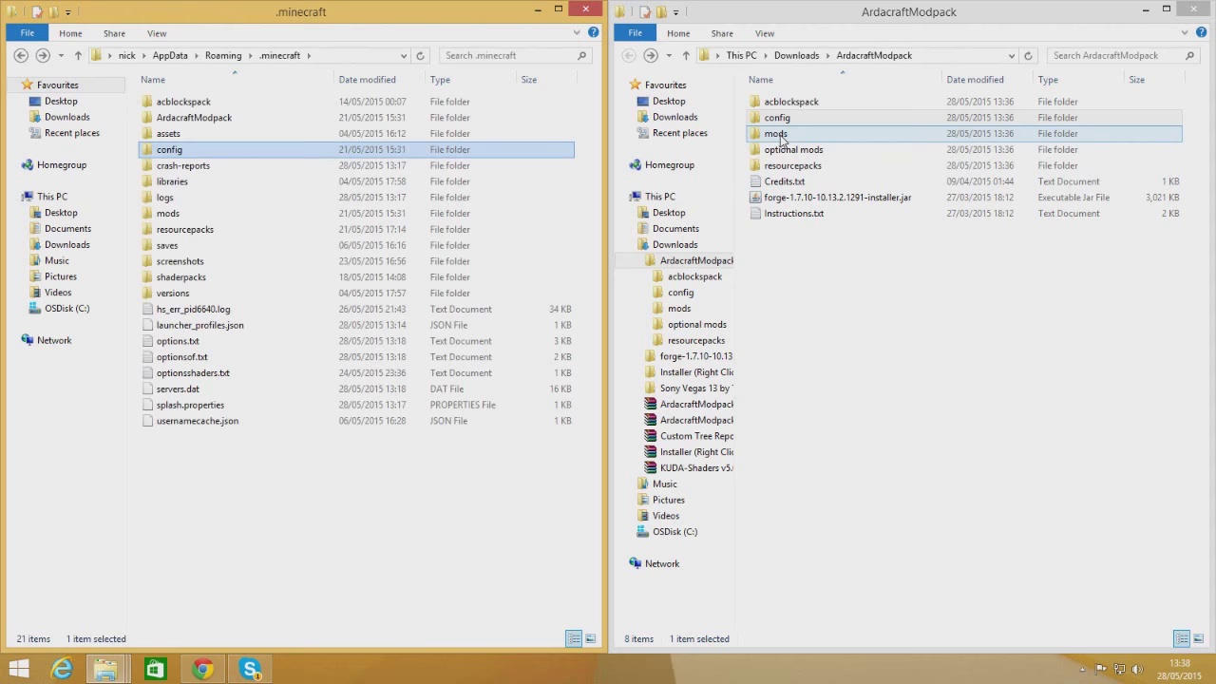
double_click(781, 138)
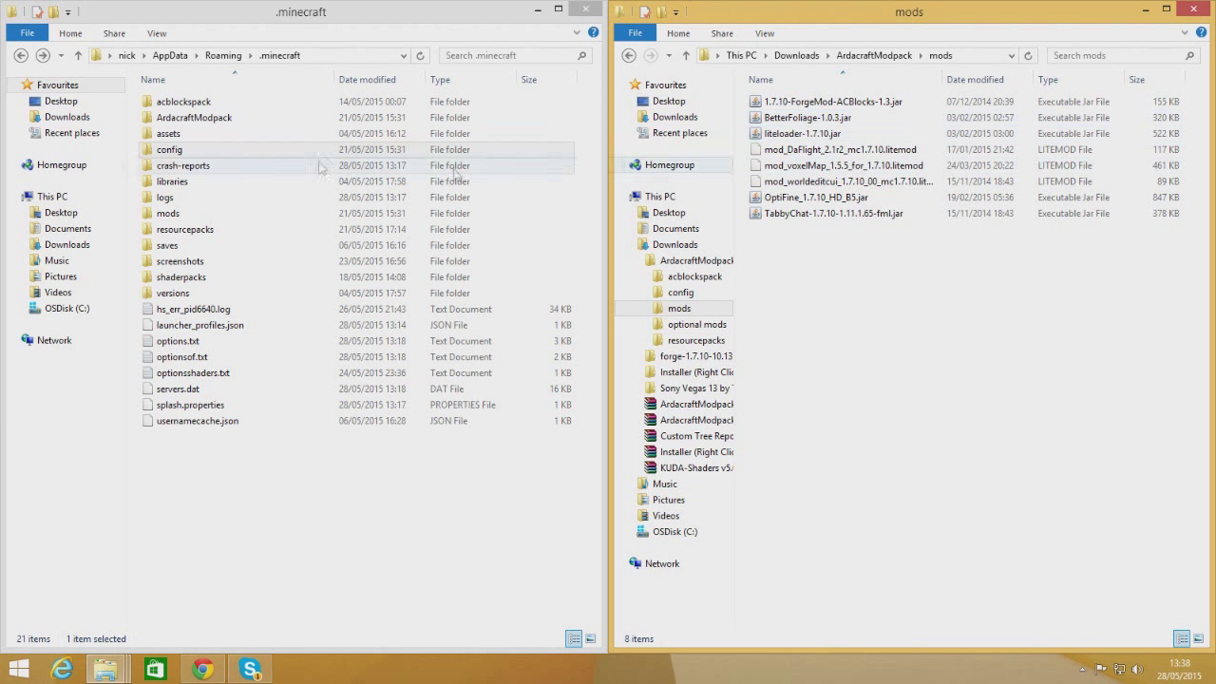
left_click_drag(803, 118, 180, 220)
double_click(190, 221)
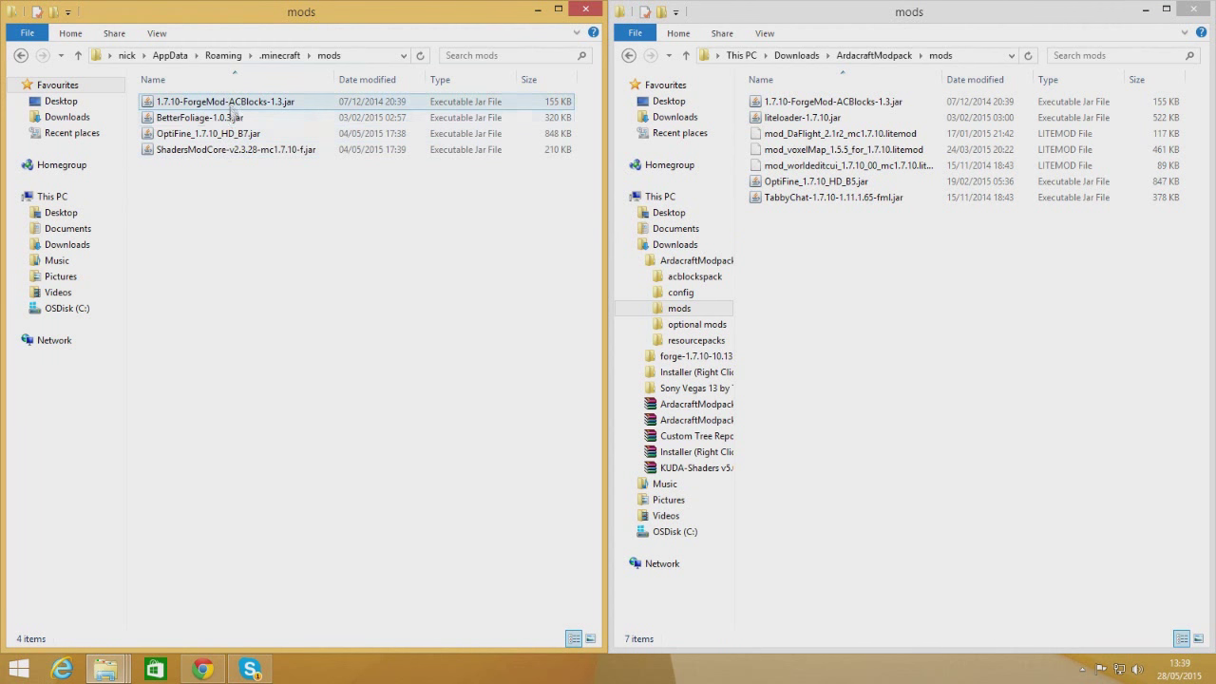
left_click(214, 152)
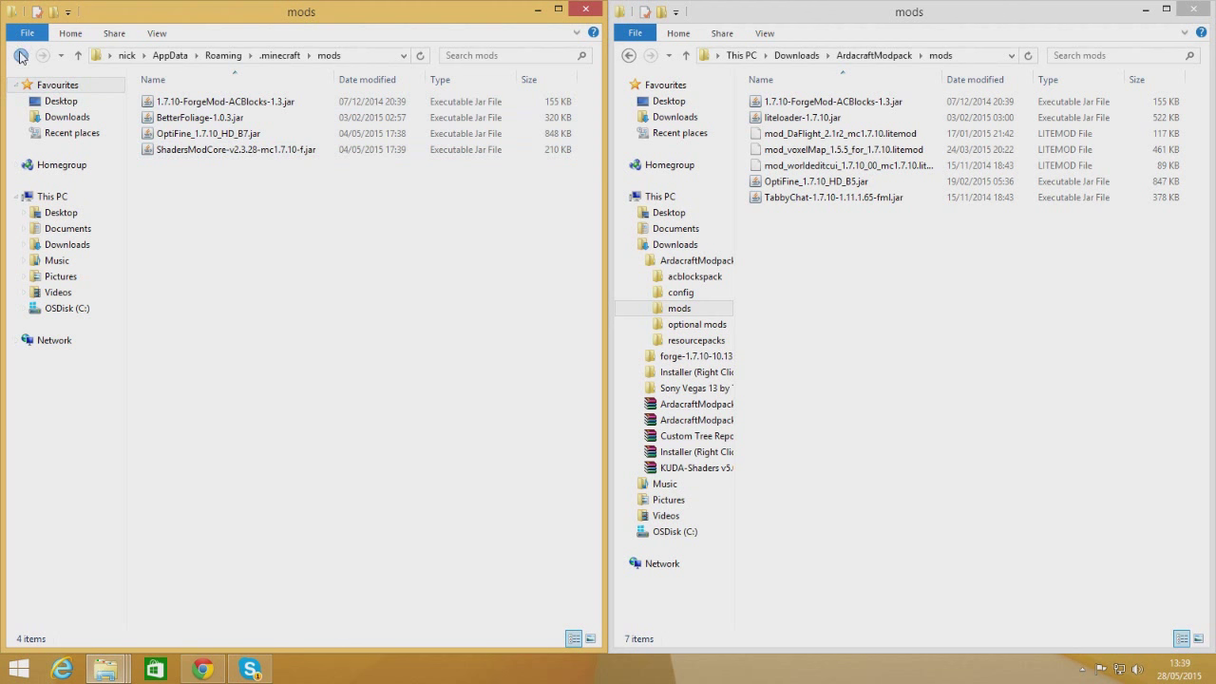
left_click(21, 56)
View the files in the modpack's optional mods folder and return to the ArdacraftModpack folder
left_click(626, 57)
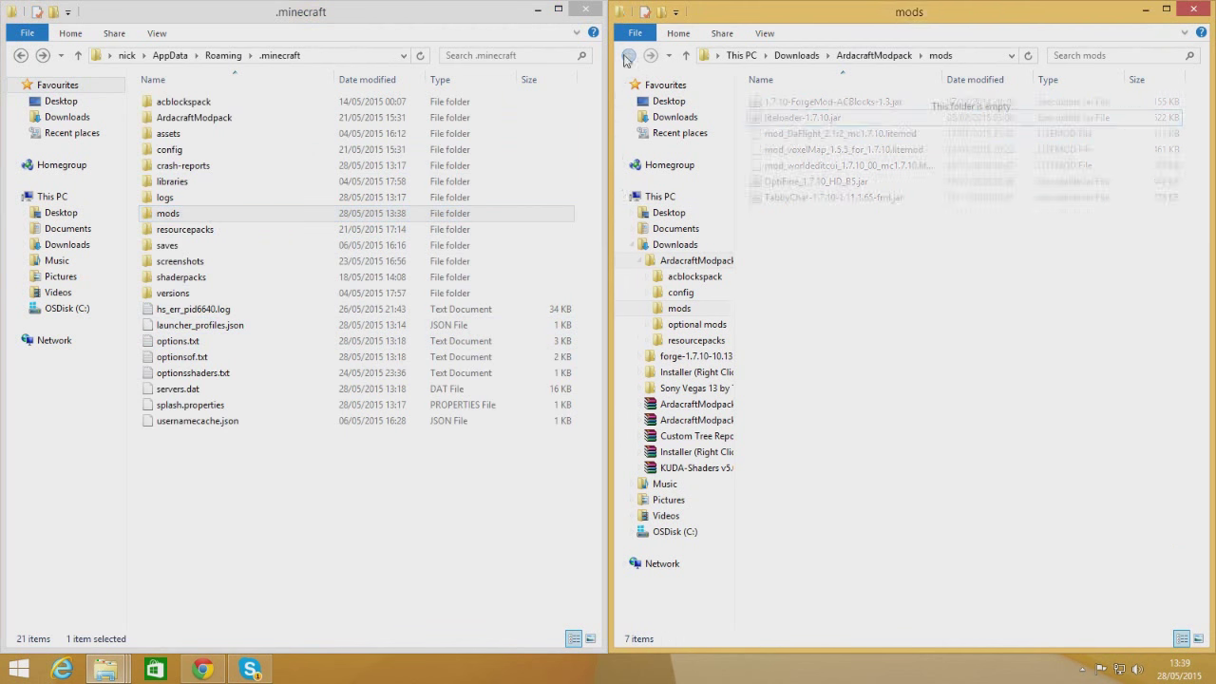
double_click(796, 154)
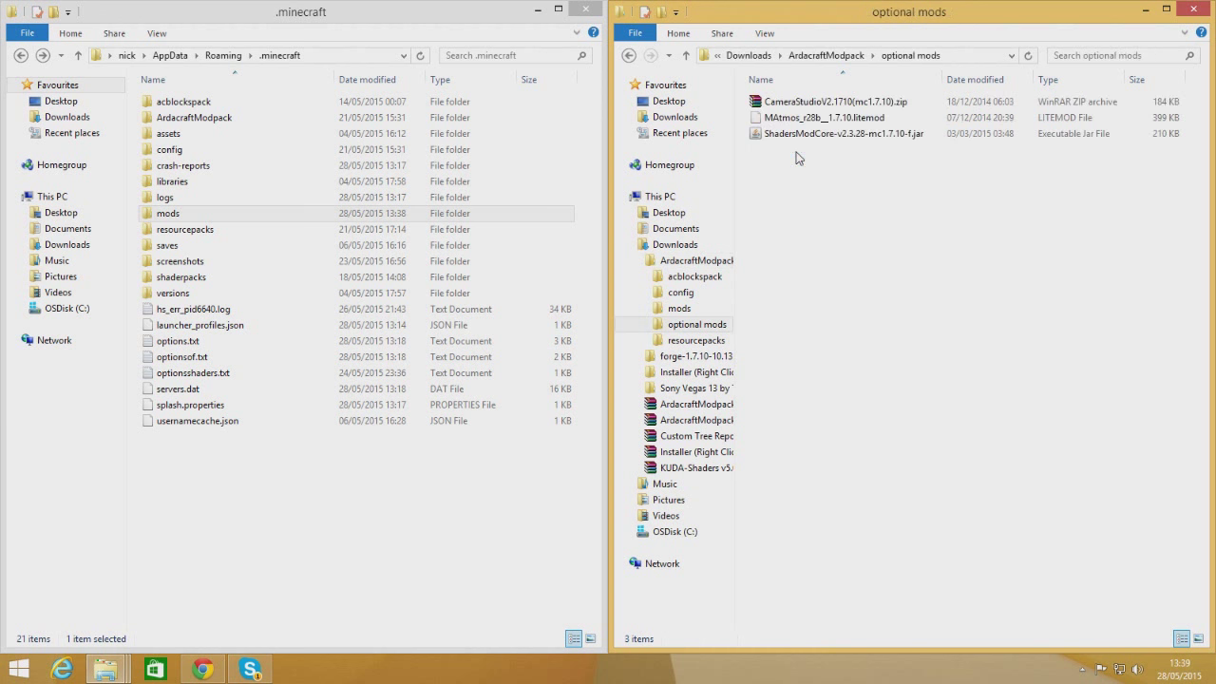
left_click(628, 56)
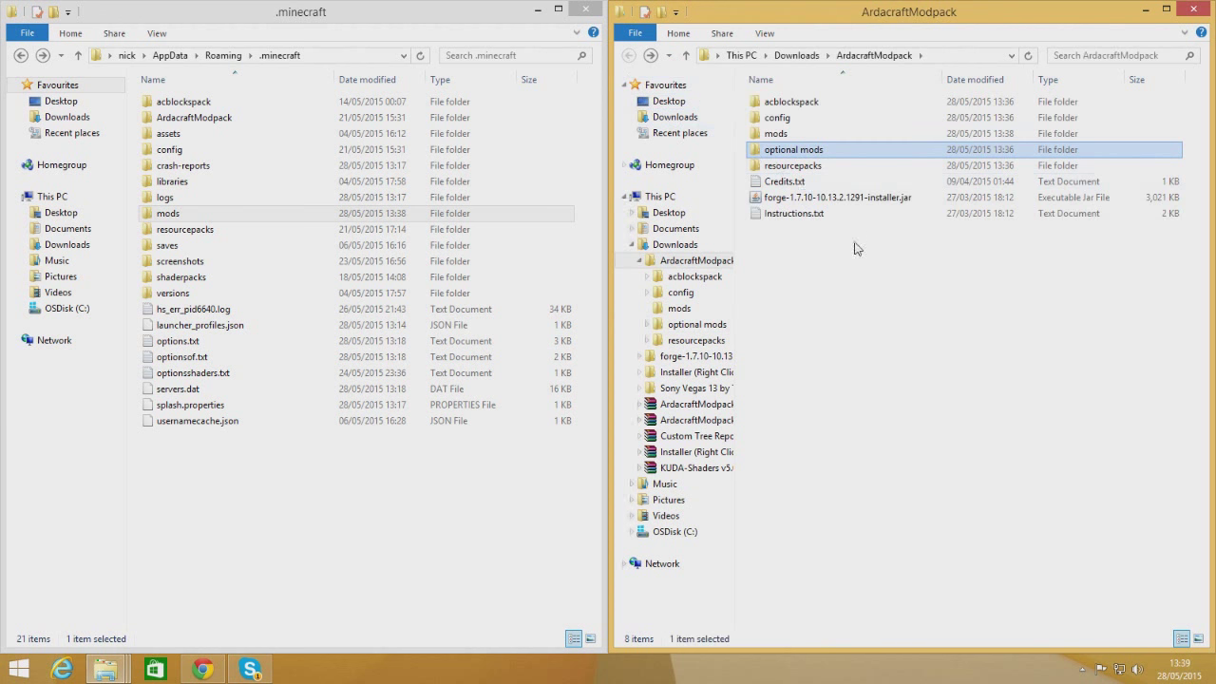
Compare the zipped packs in the modpack's resourcepacks folder with those in the .minecraft resourcepacks folder
double_click(815, 167)
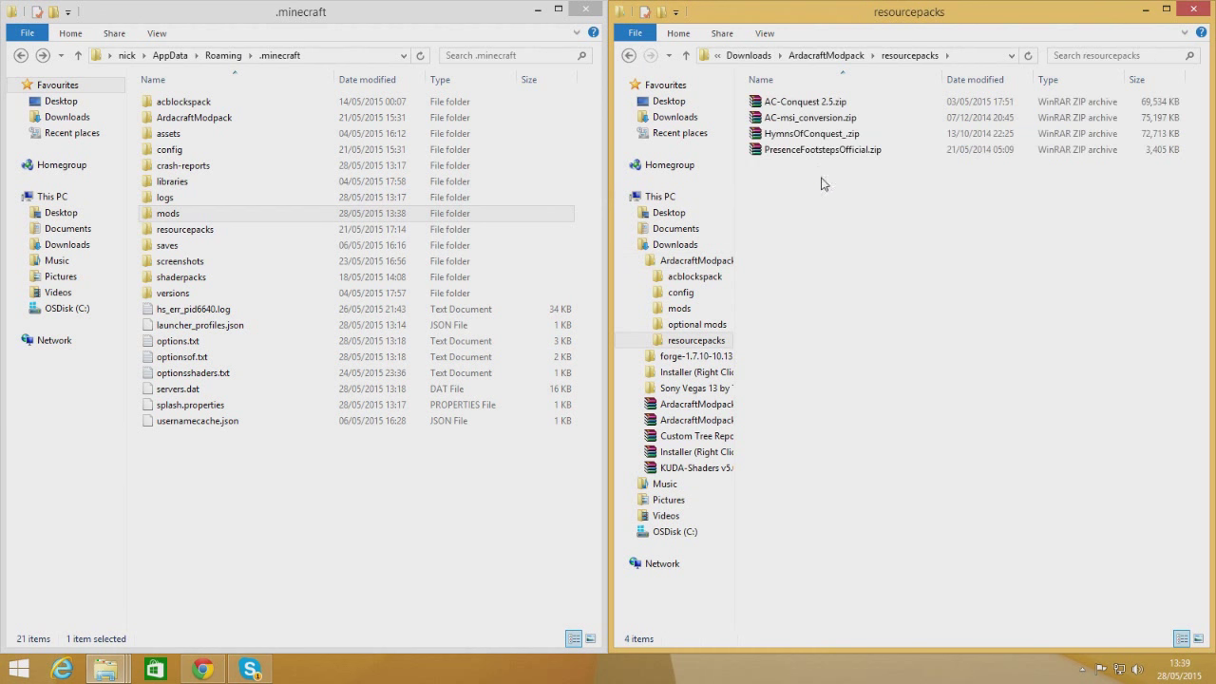
left_click_drag(804, 103, 195, 229)
double_click(195, 229)
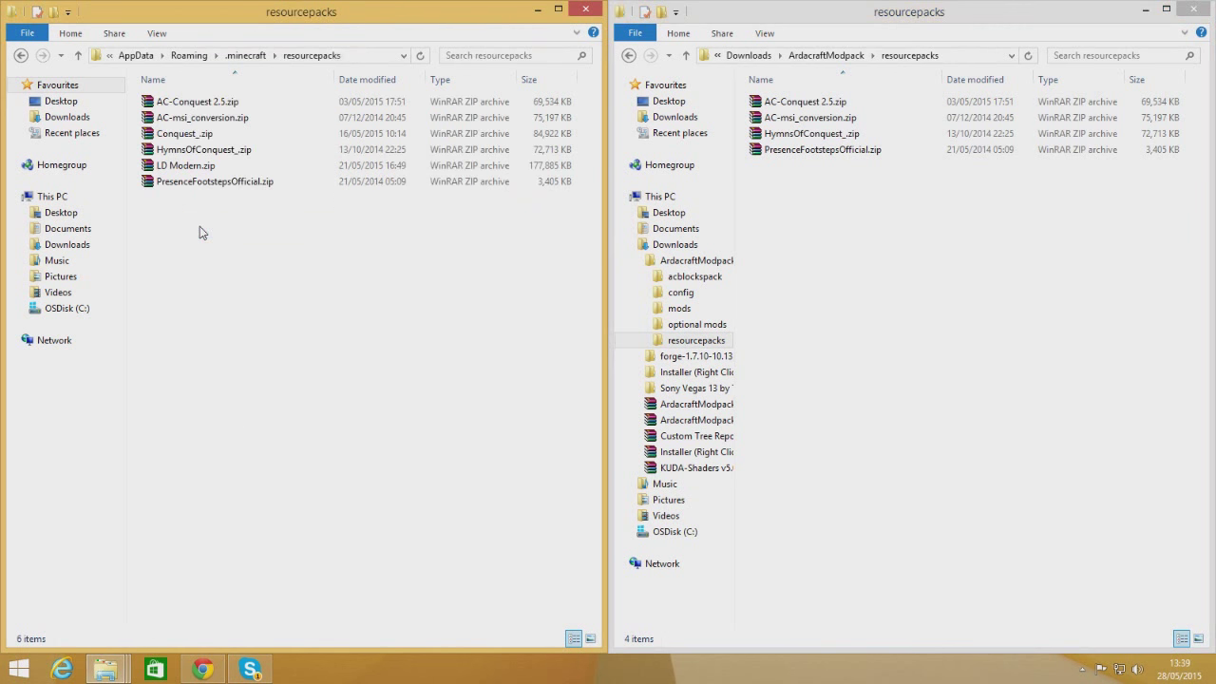
left_click(205, 118)
left_click(231, 180)
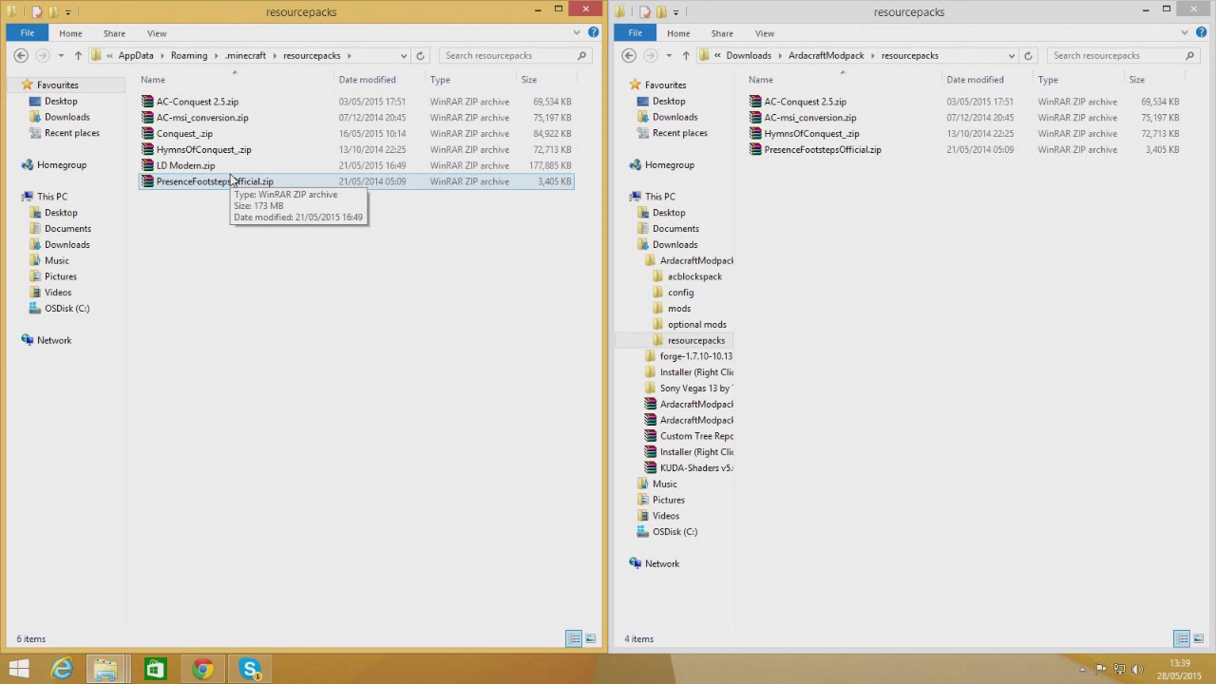
left_click(588, 174)
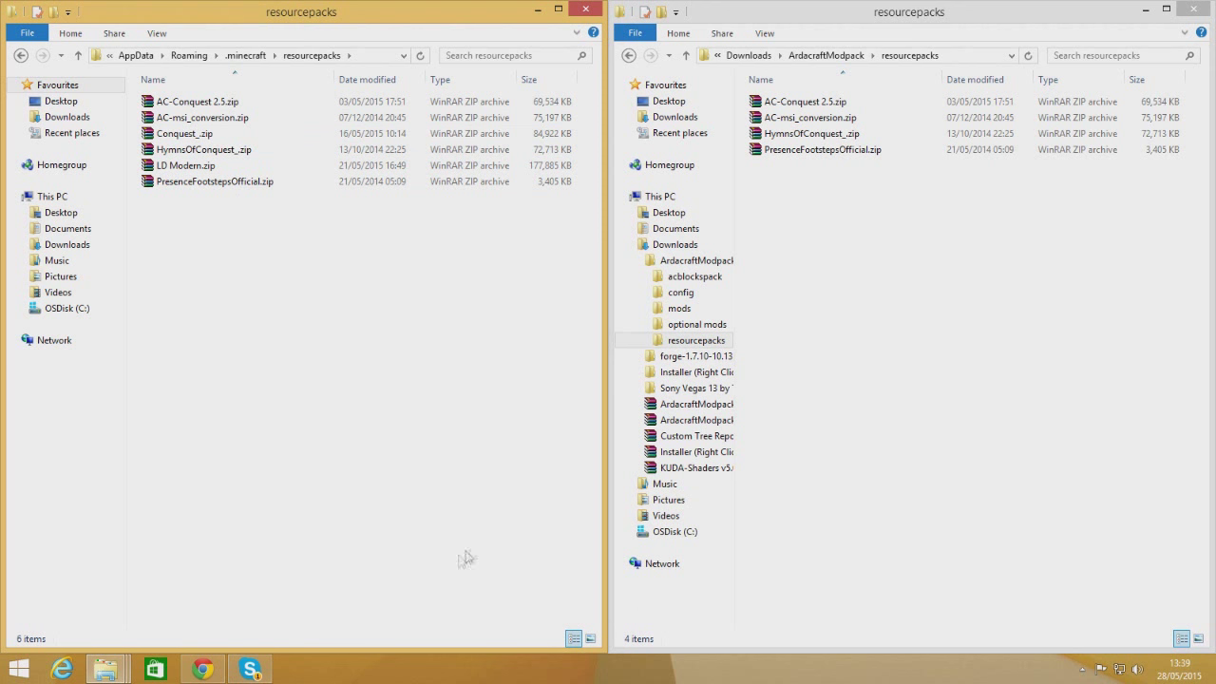
left_click(629, 59)
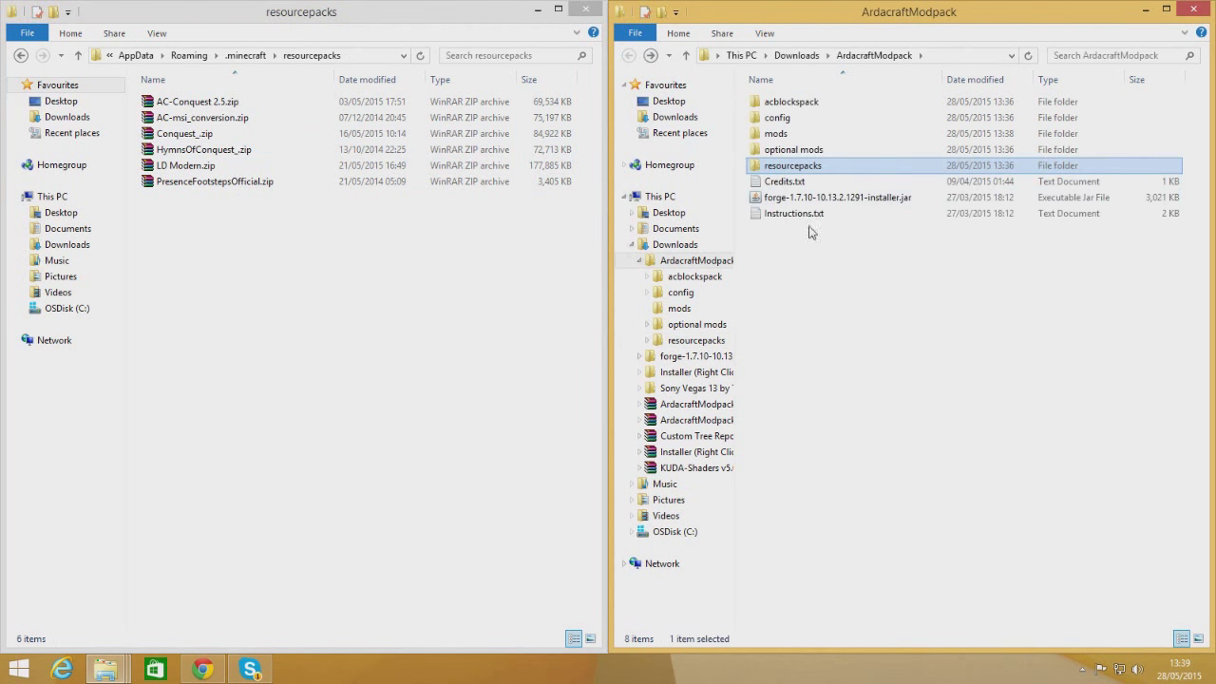
Read through the modpack's Instructions.txt from start to end and close it
double_click(809, 214)
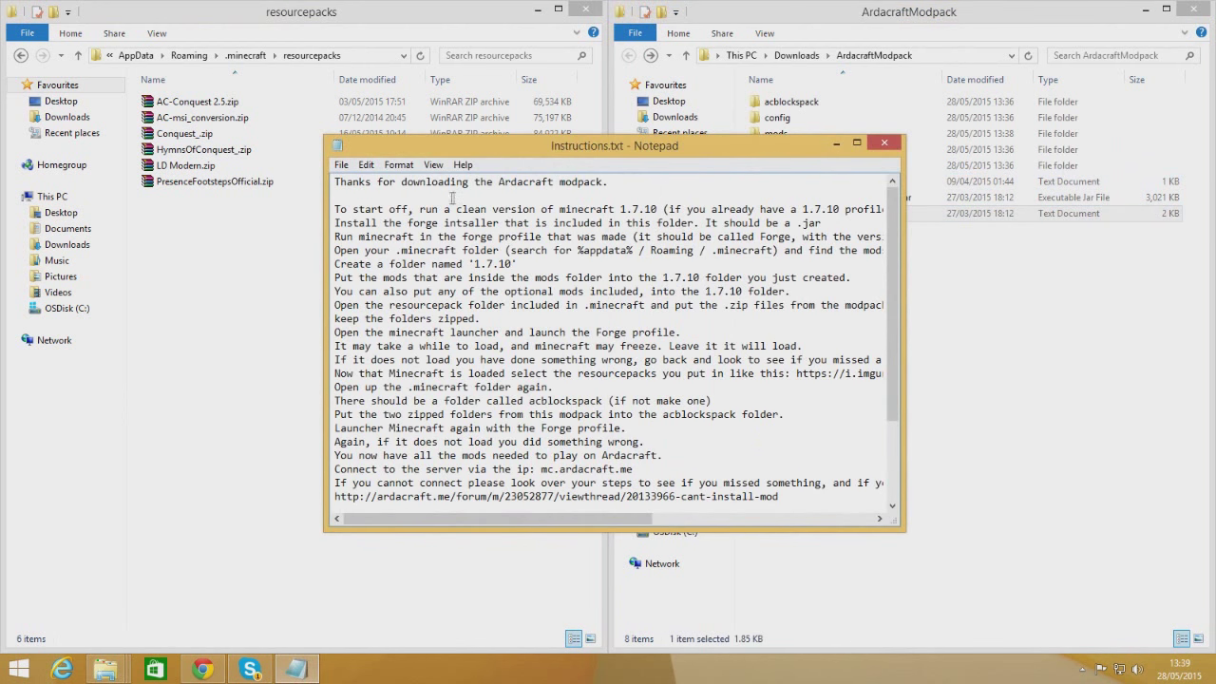
scroll(495, 339, "down", 3)
scroll(495, 339, "up", 3)
scroll(495, 338, "up", 1)
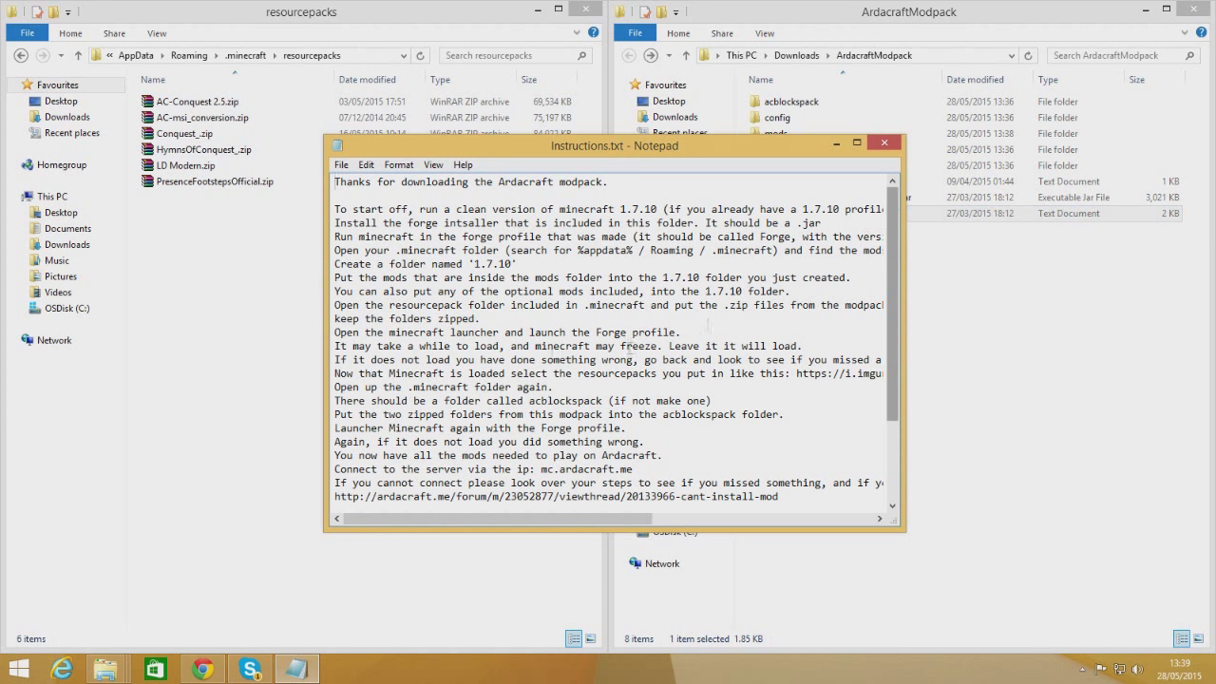
scroll(567, 356, "down", 3)
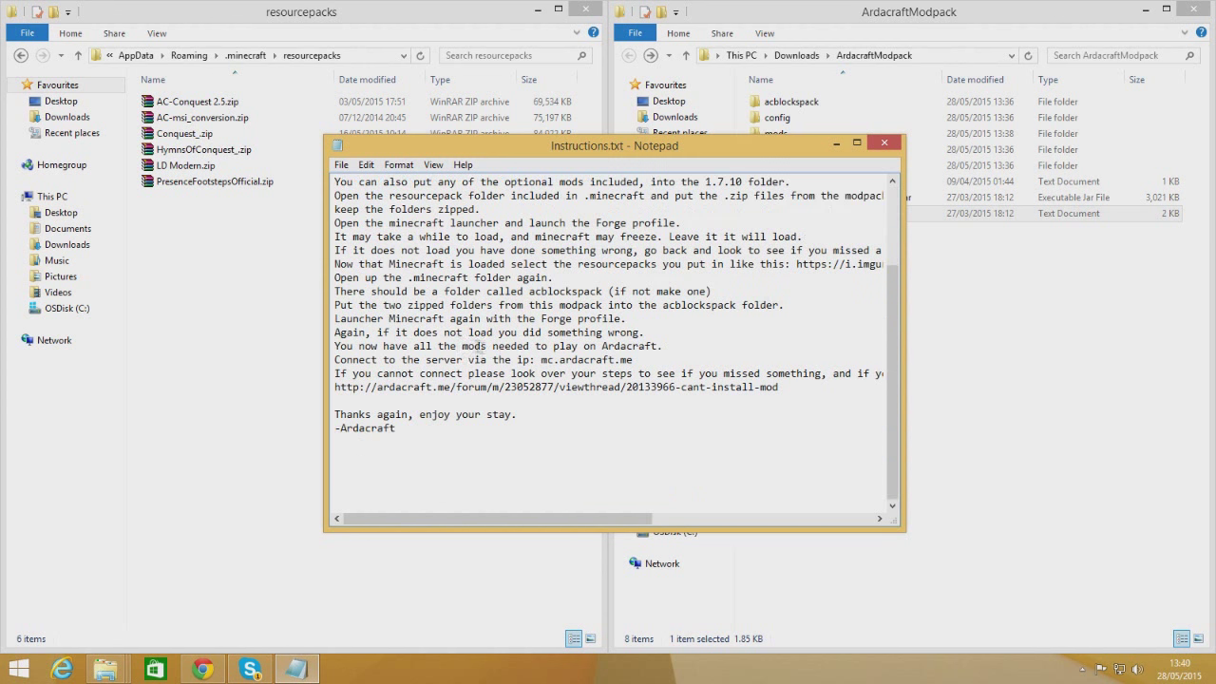
scroll(470, 342, "up", 3)
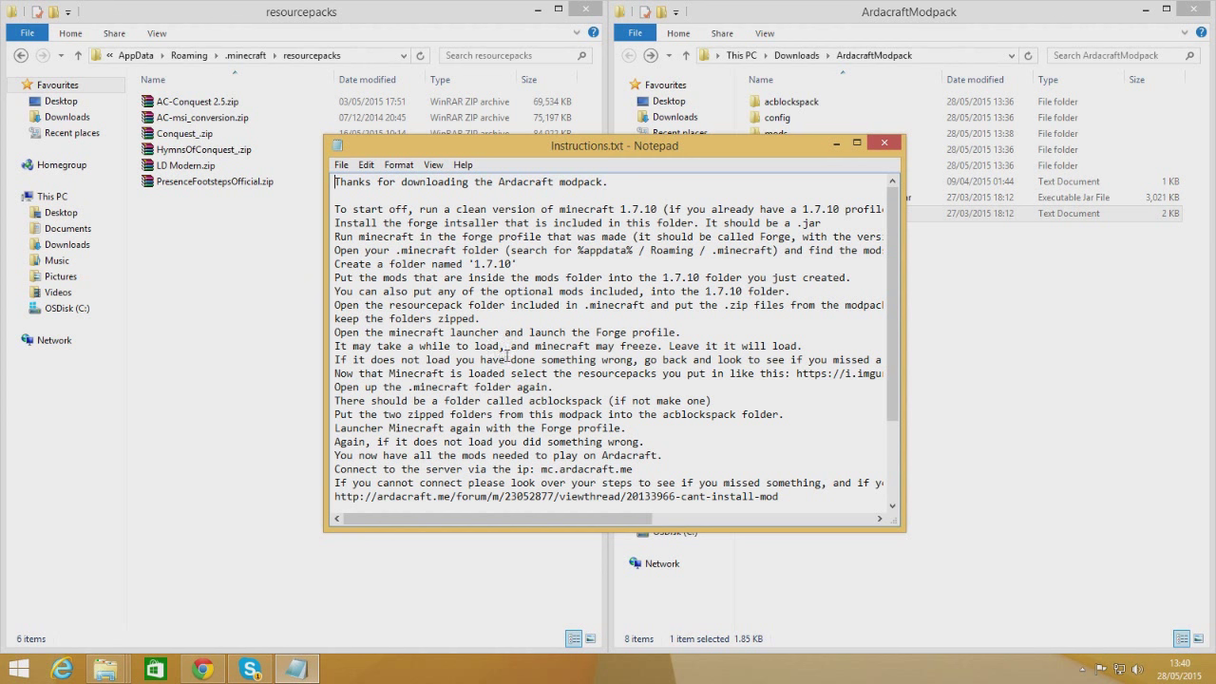
scroll(509, 356, "down", 3)
scroll(508, 356, "up", 3)
left_click(340, 166)
left_click(340, 167)
left_click(884, 142)
Review the mod, resource pack and blockpack credits in the modpack's Credits.txt and close it
double_click(784, 181)
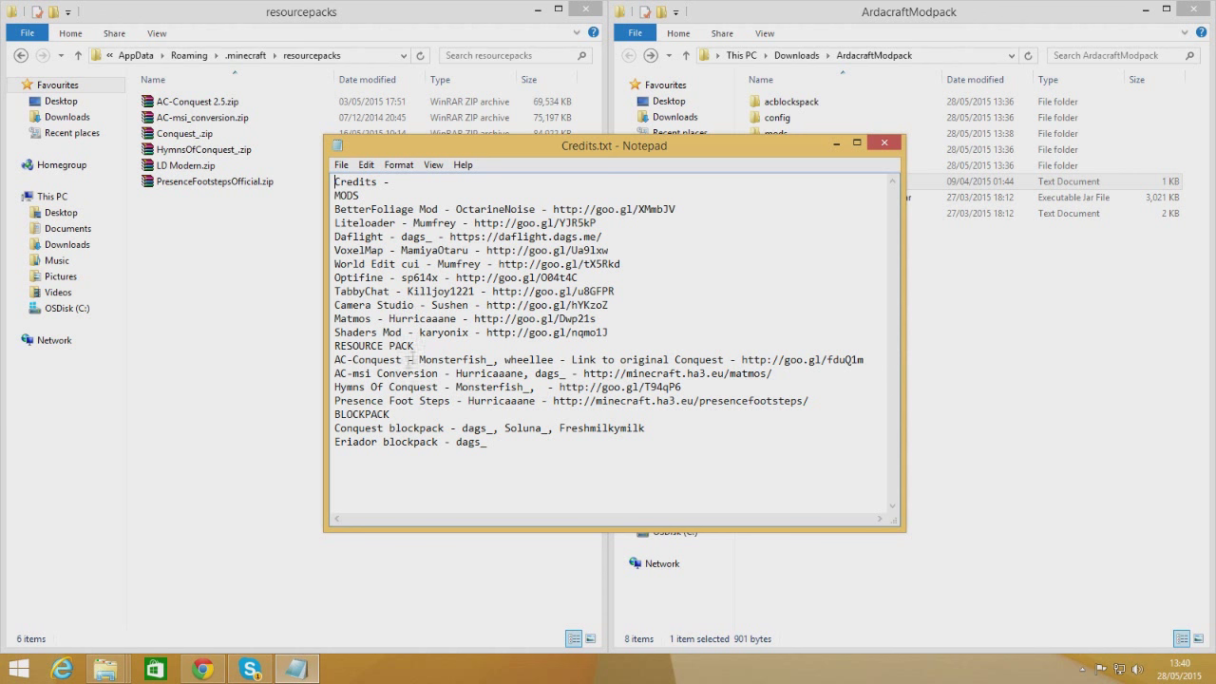
left_click_drag(419, 359, 828, 359)
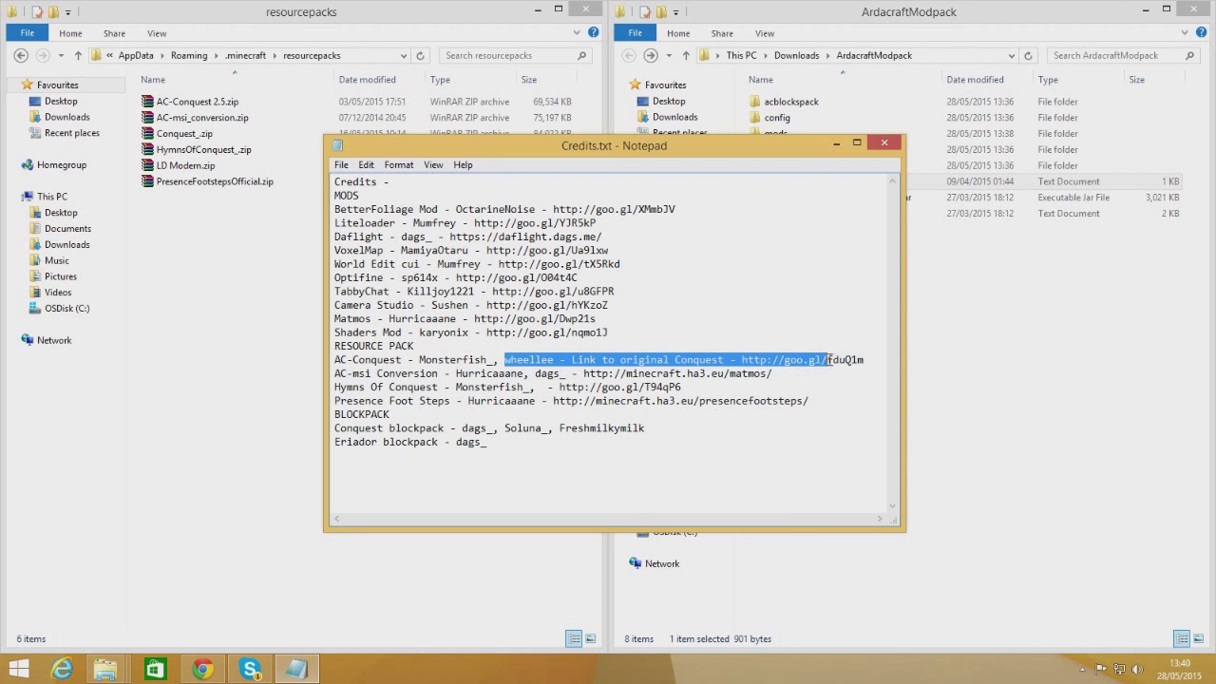
left_click(617, 428)
left_click_drag(460, 375, 500, 383)
left_click(501, 384)
left_click_drag(491, 428, 499, 428)
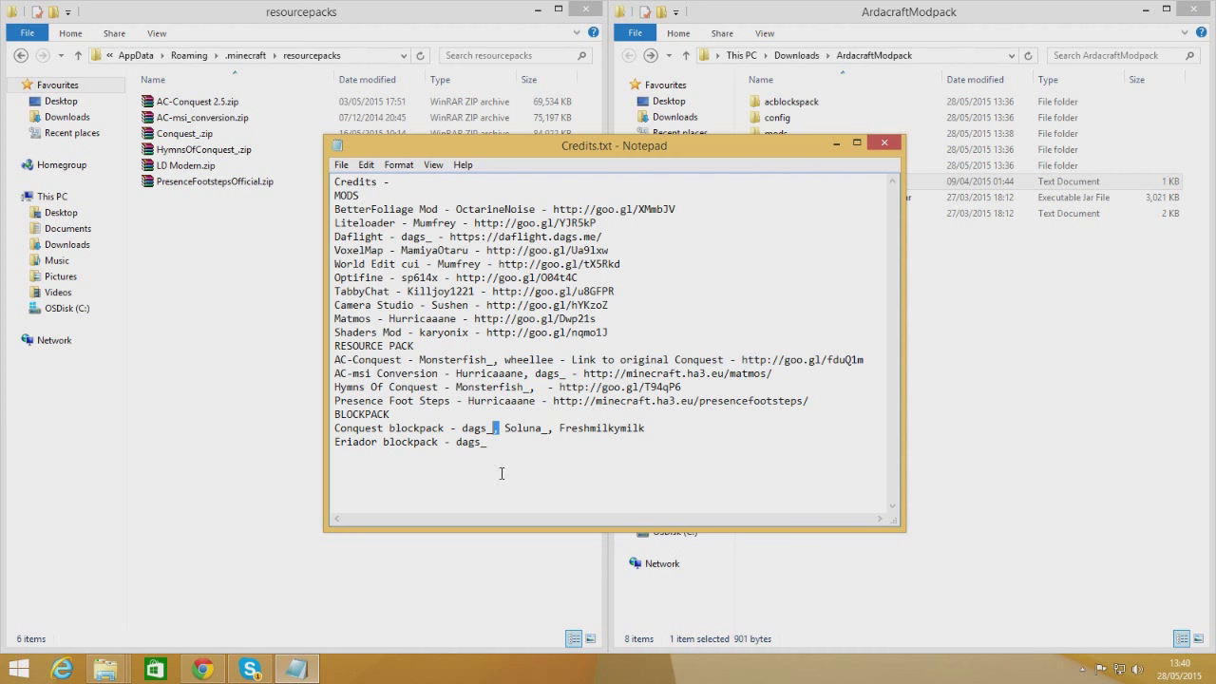
left_click(884, 143)
Close the ArdacraftModpack and resourcepacks folder windows and show the desktop
left_click(1193, 8)
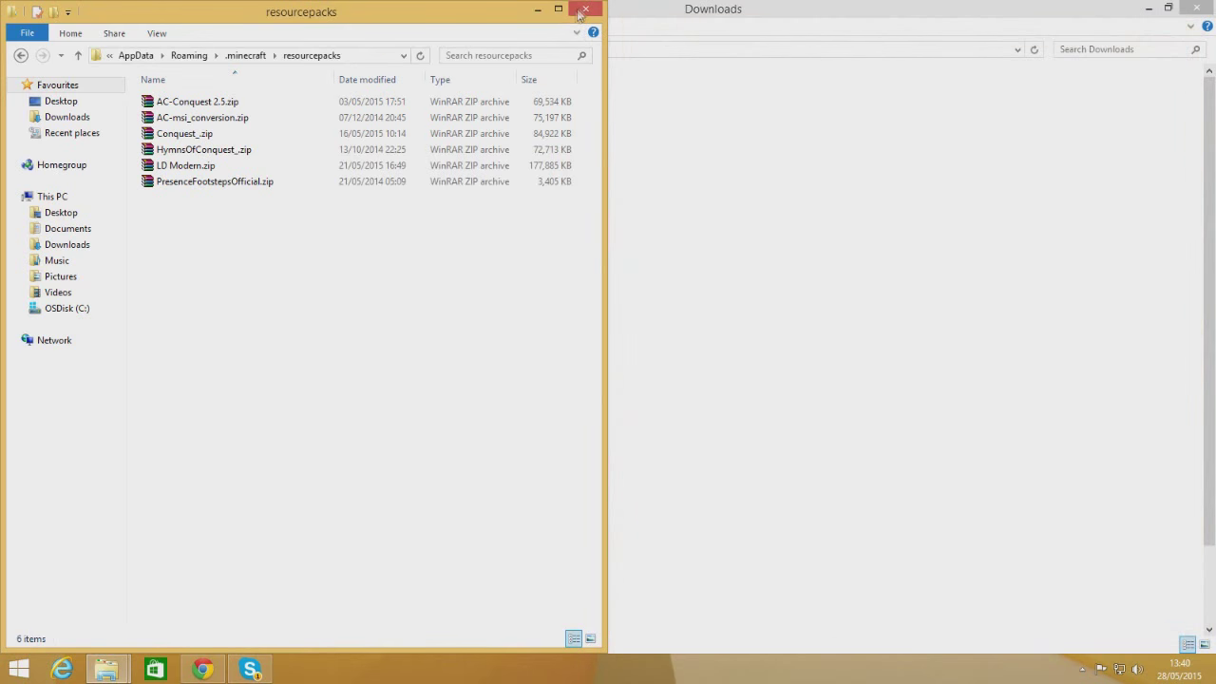
left_click(584, 9)
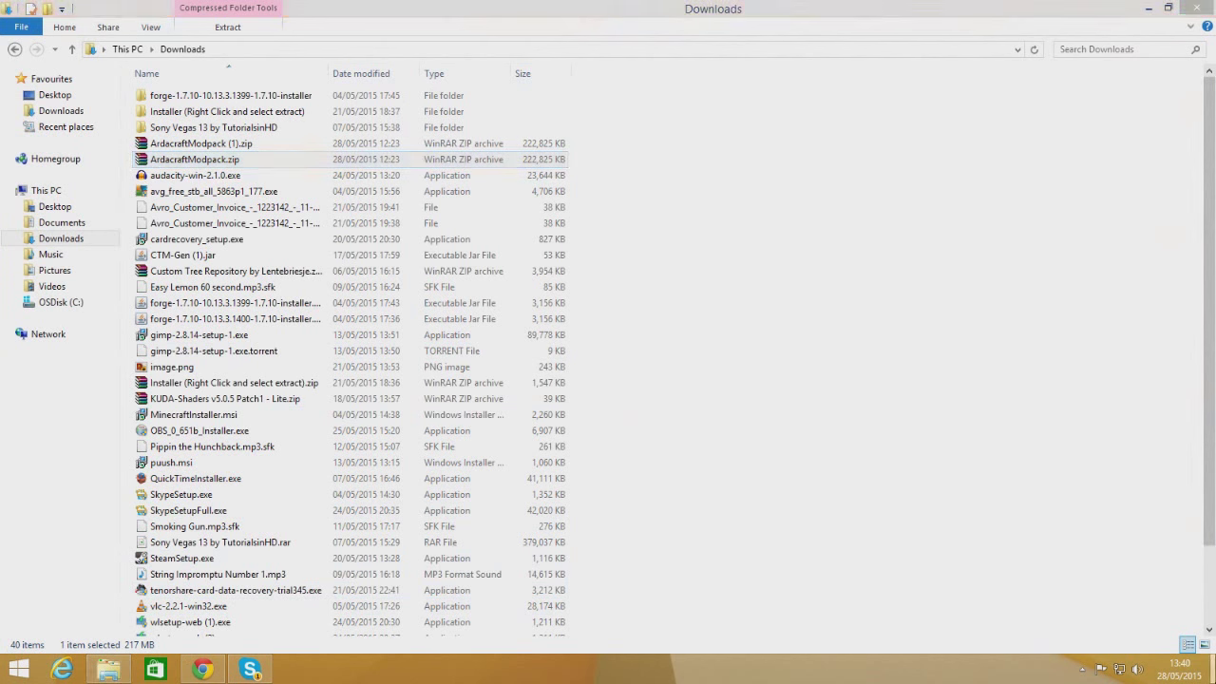
key("super+d")
Open the Minecraft launcher and start the game with the Forge profile
double_click(28, 350)
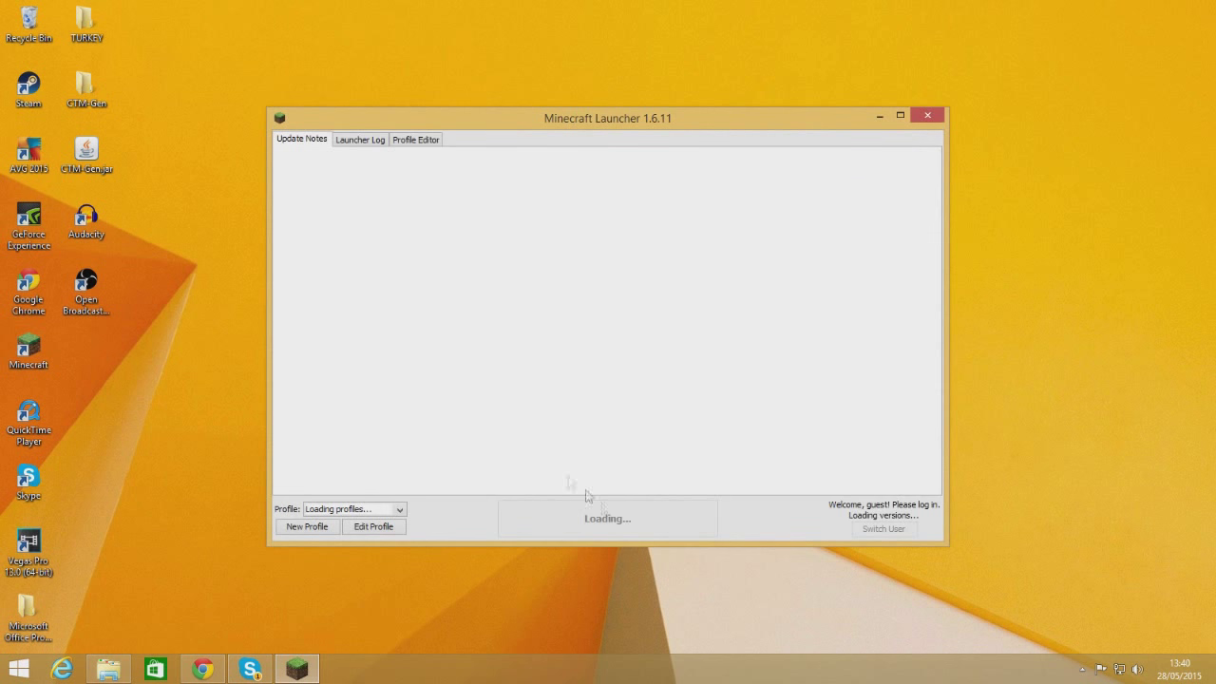
left_click(401, 508)
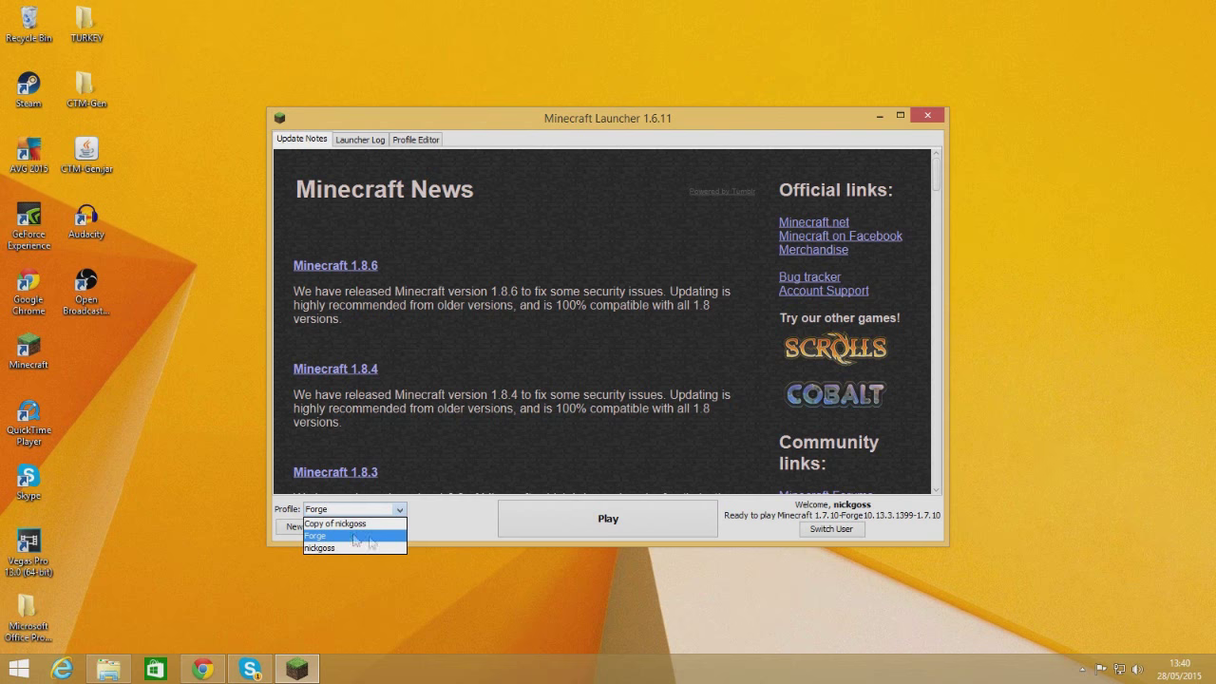
left_click(462, 537)
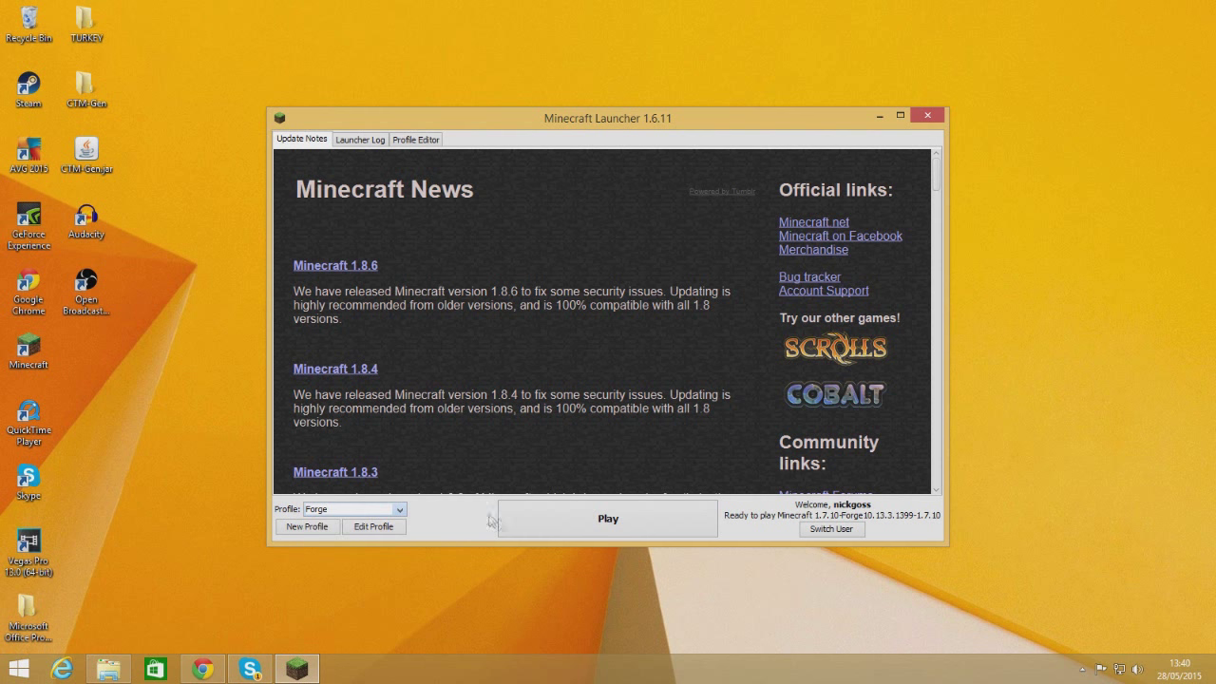
left_click(572, 506)
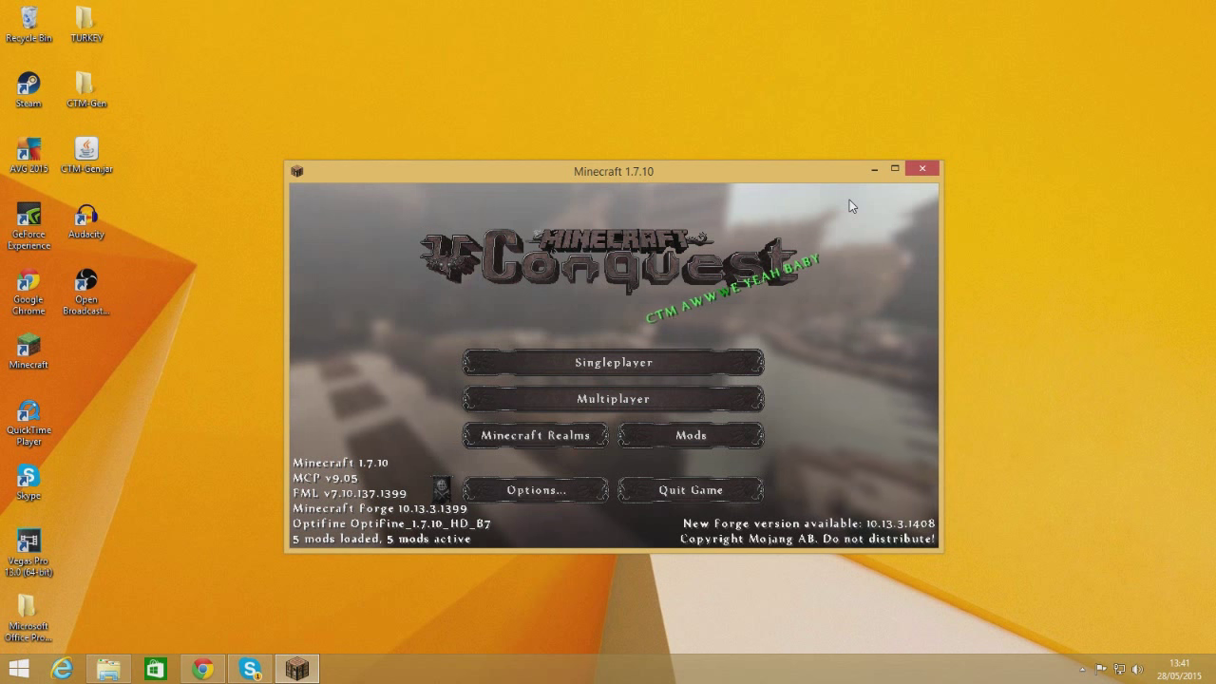
Open Minecraft's multiplayer server list and maximise the game window
left_click(676, 406)
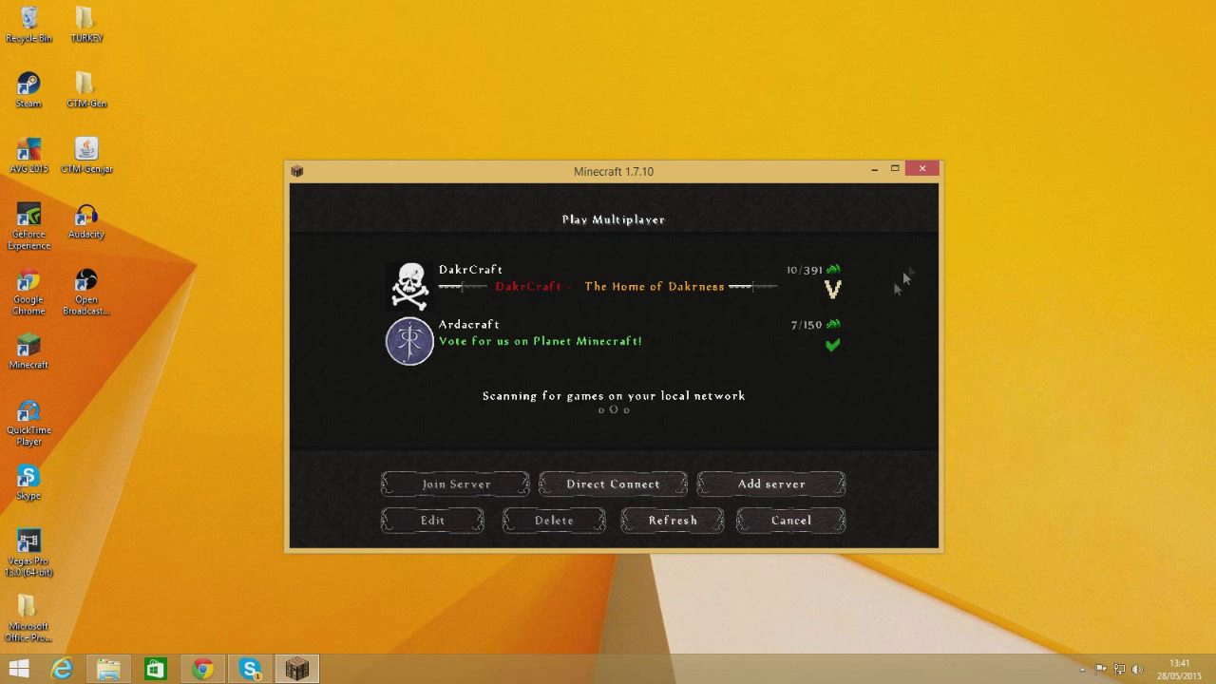
left_click(893, 170)
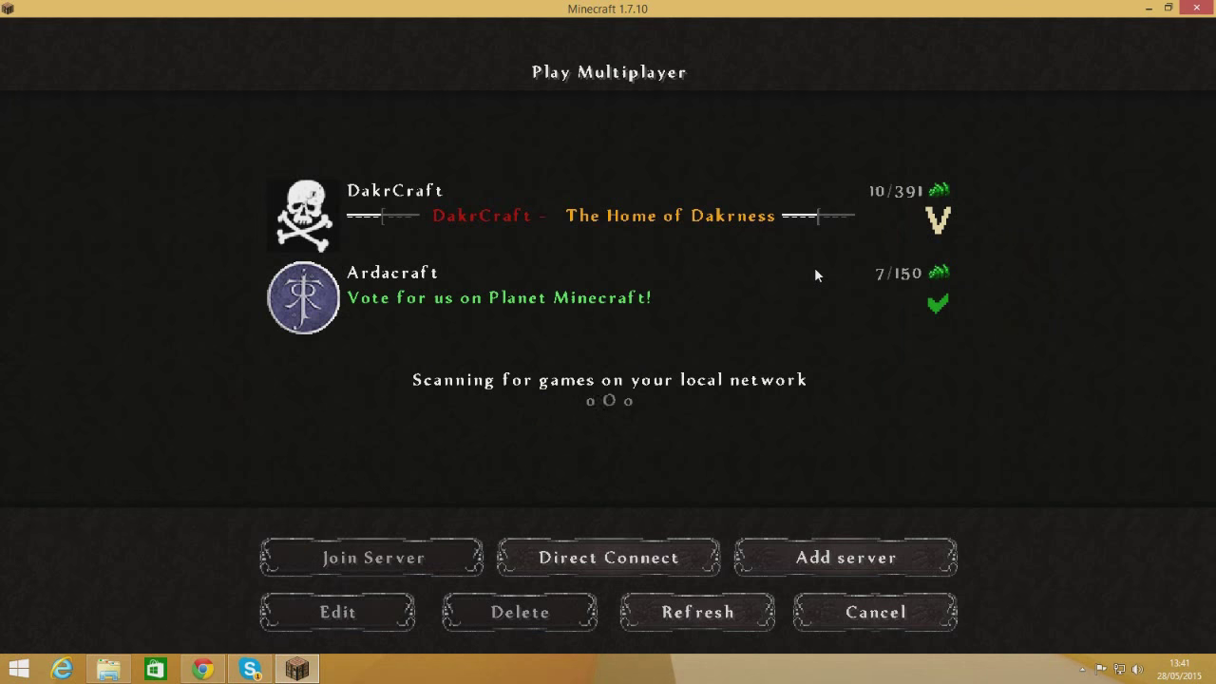